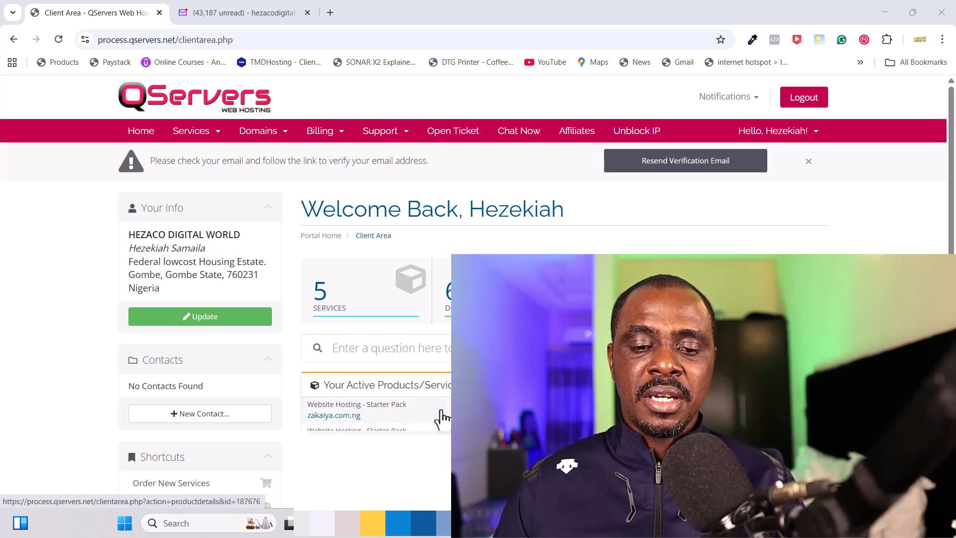
Step: Open the zakaiya.com.ng hosting package from the active products and log in to its cPanel
left_click(442, 418)
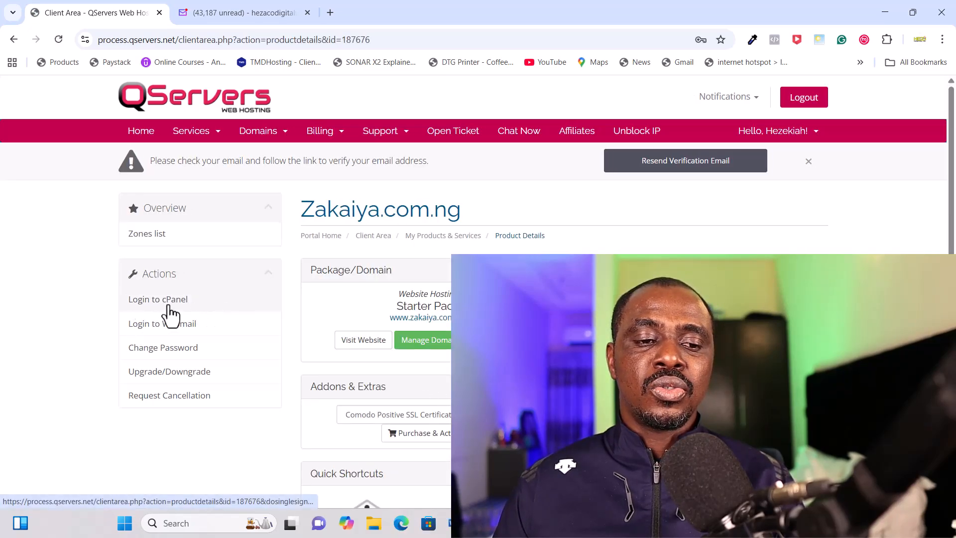
left_click(180, 301)
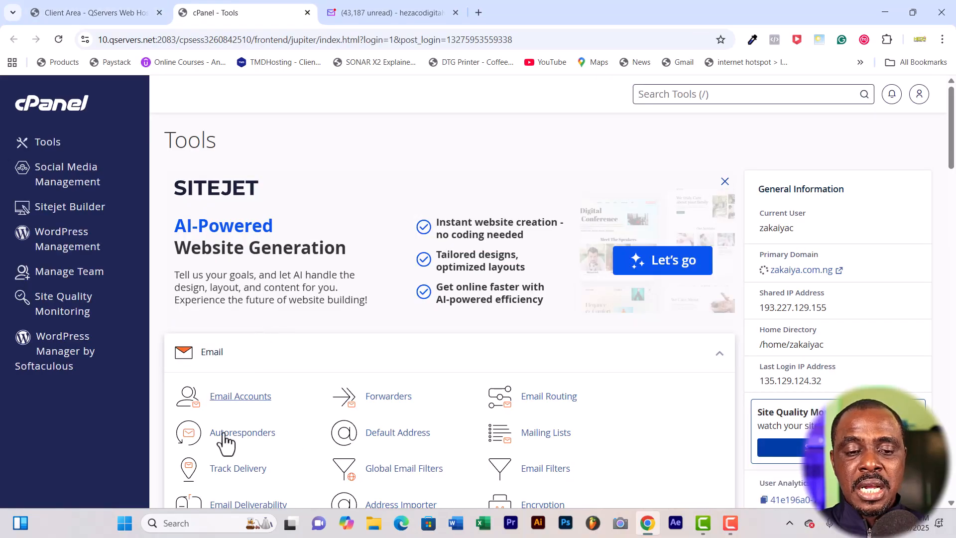
Step: Move the Files section above the Email section on the cPanel Tools page
scroll(328, 310, "down", 6)
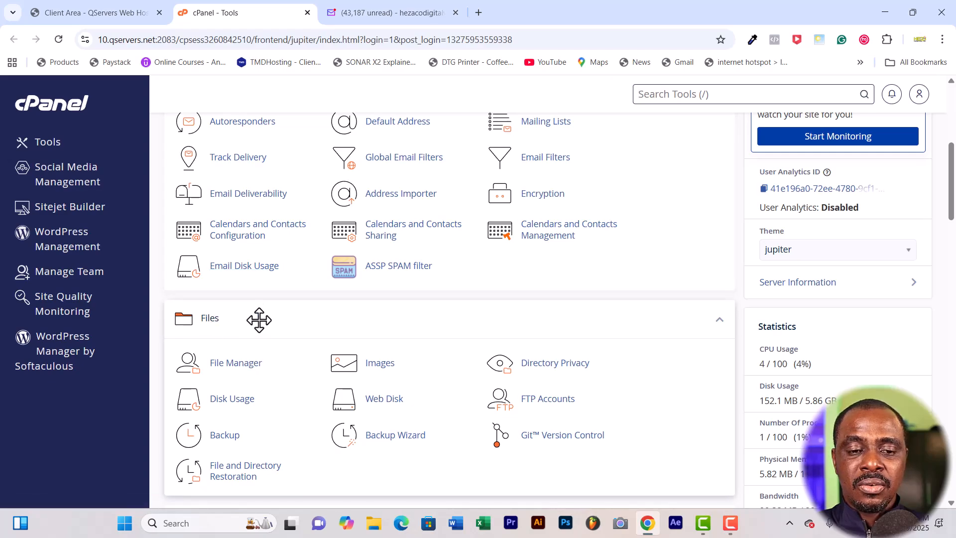
scroll(273, 279, "up", 5)
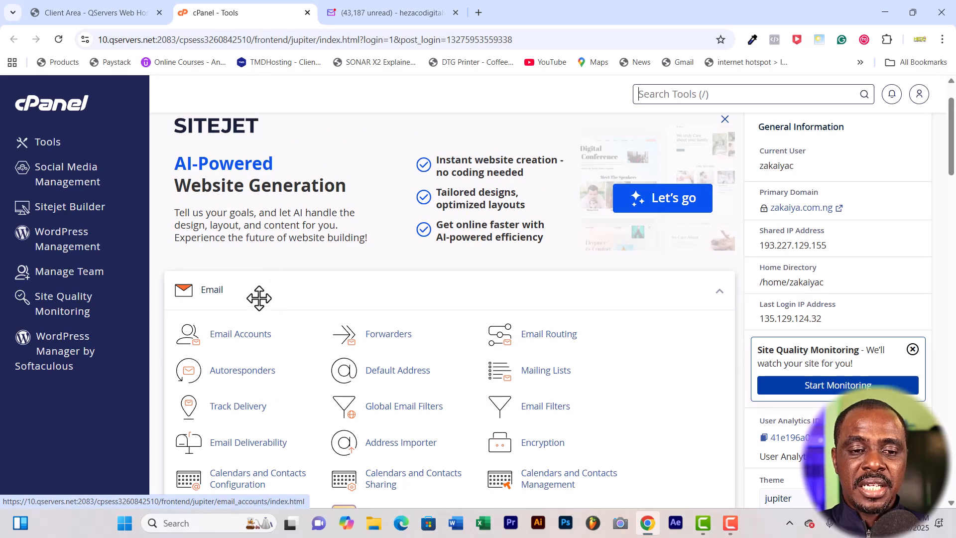
scroll(267, 368, "down", 6)
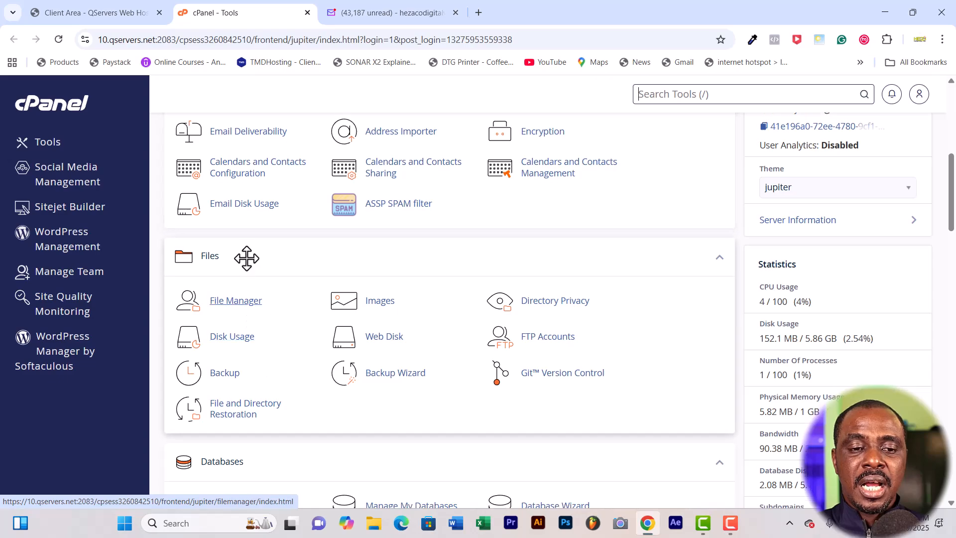
left_click_drag(250, 264, 245, 123)
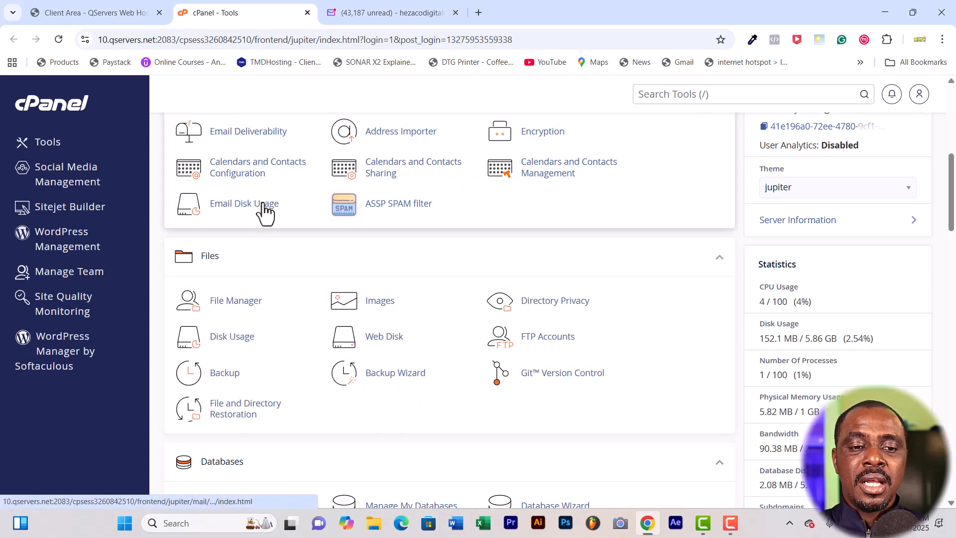
left_click_drag(249, 263, 244, 94)
scroll(366, 204, "up", 3)
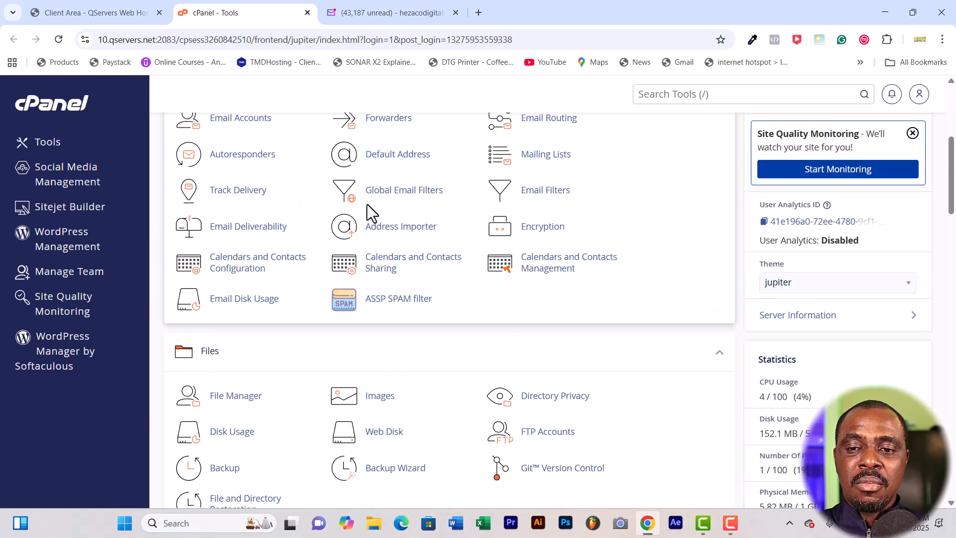
scroll(259, 445, "up", 1)
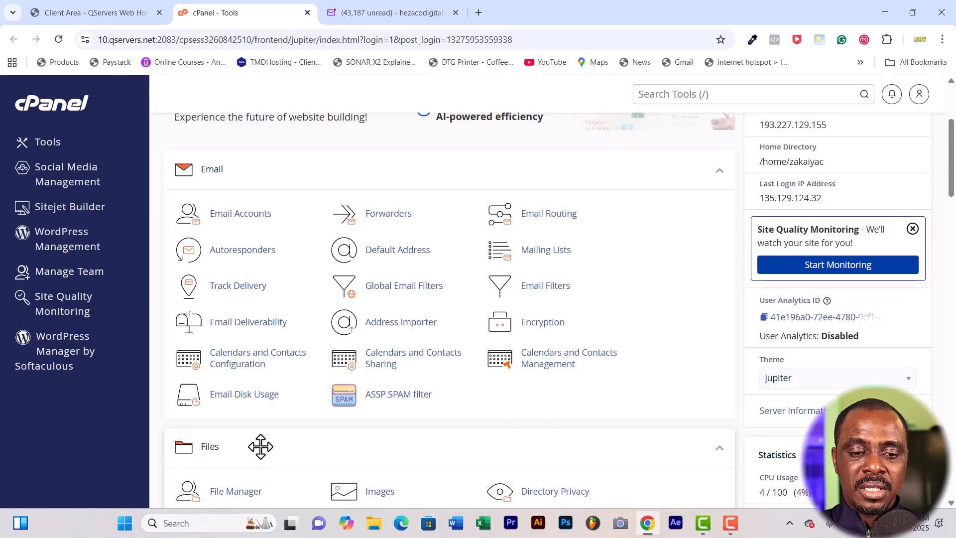
left_click_drag(258, 502, 259, 208)
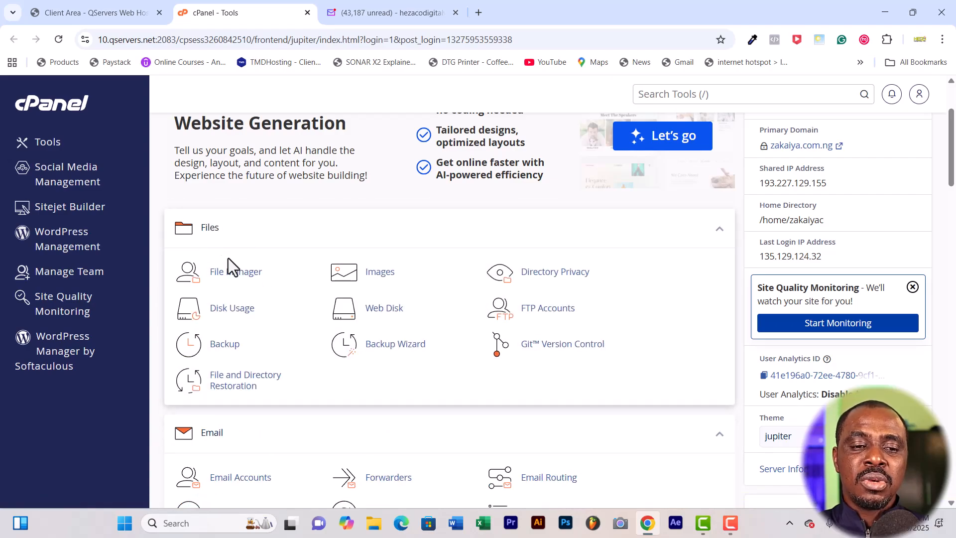
Step: Open the SSL/TLS tool from the Security section of the cPanel tools
scroll(273, 352, "down", 5)
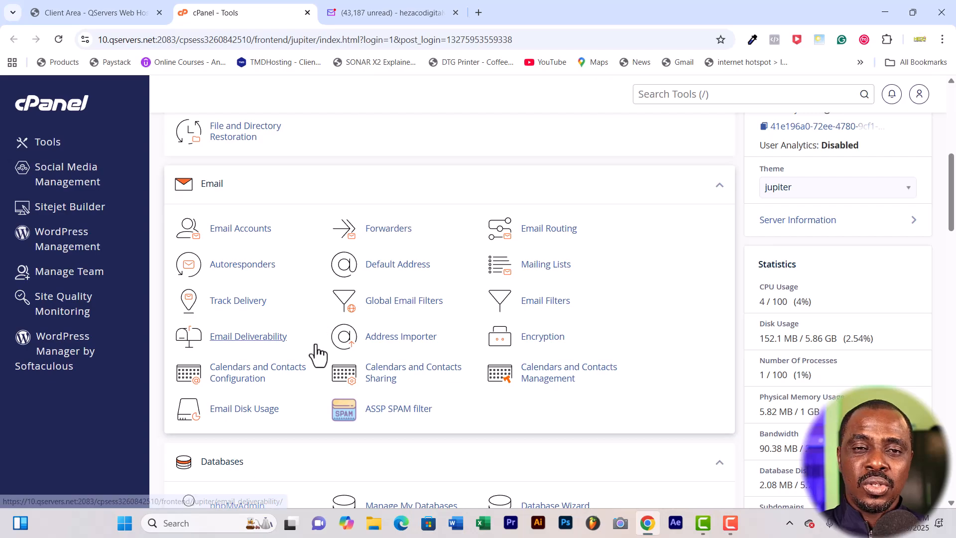
scroll(321, 309, "down", 10)
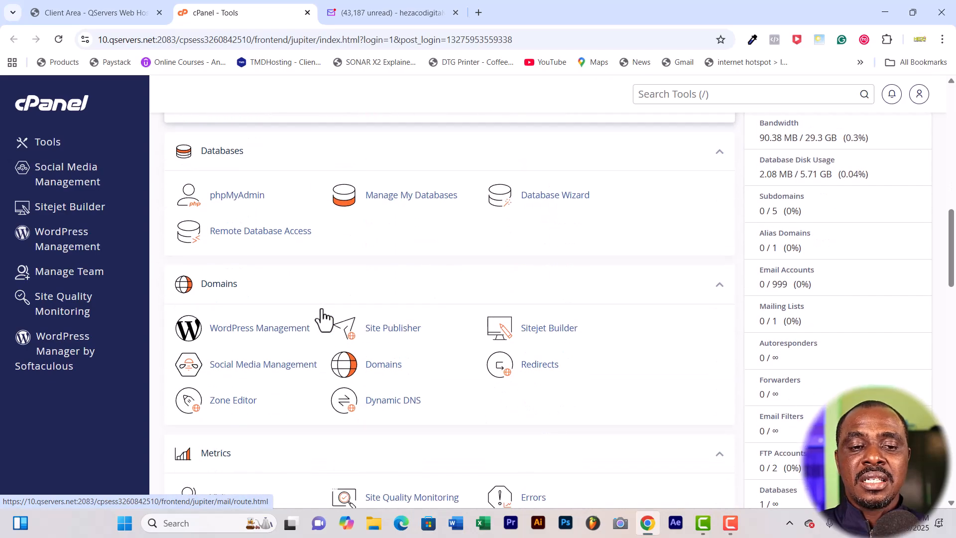
scroll(329, 329, "down", 5)
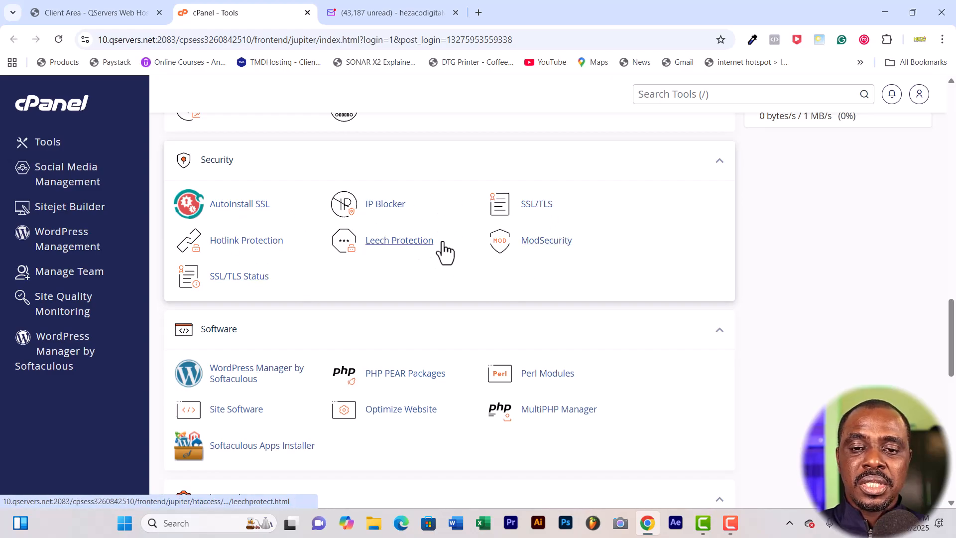
left_click(527, 209)
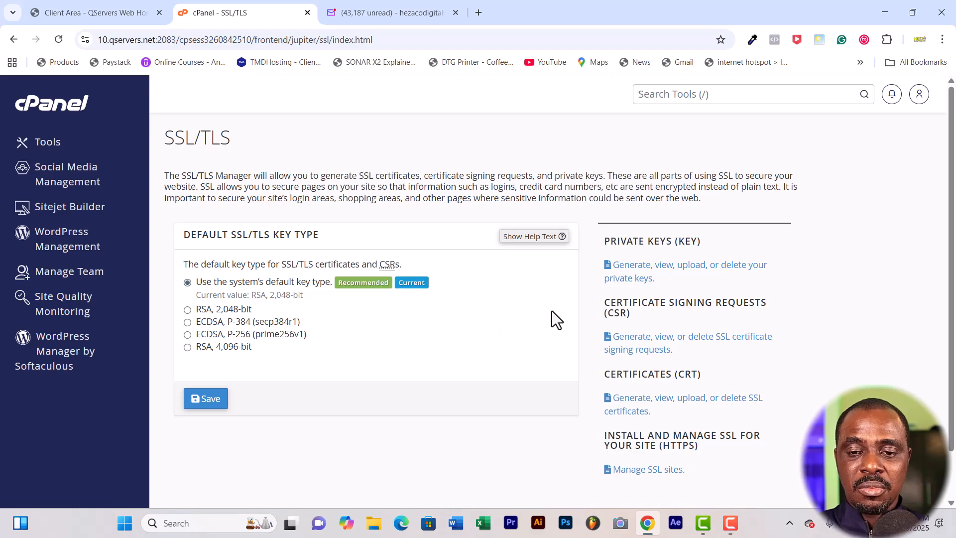
Step: Generate a new private key with the default RSA, 2,048-bit key type and no description
scroll(534, 312, "down", 2)
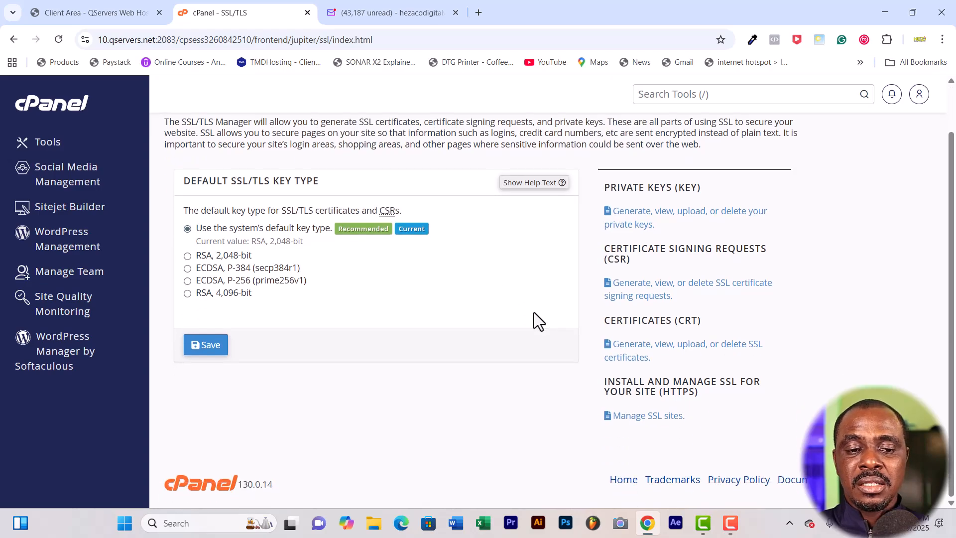
left_click(636, 219)
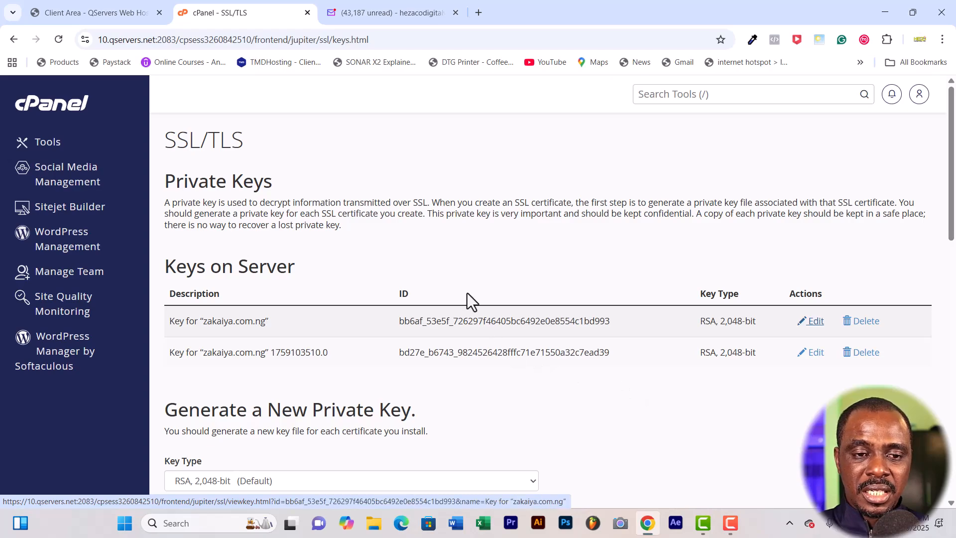
scroll(596, 368, "down", 5)
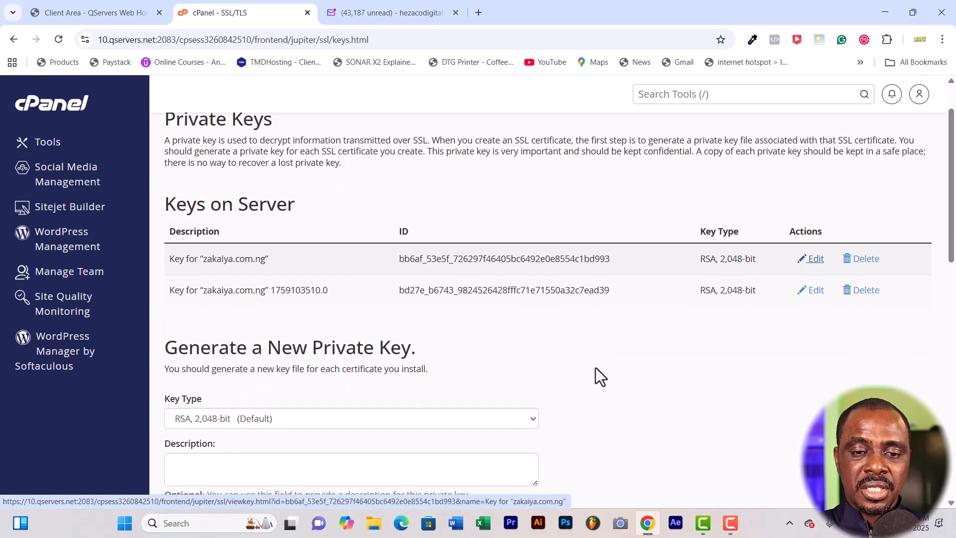
scroll(596, 367, "down", 1)
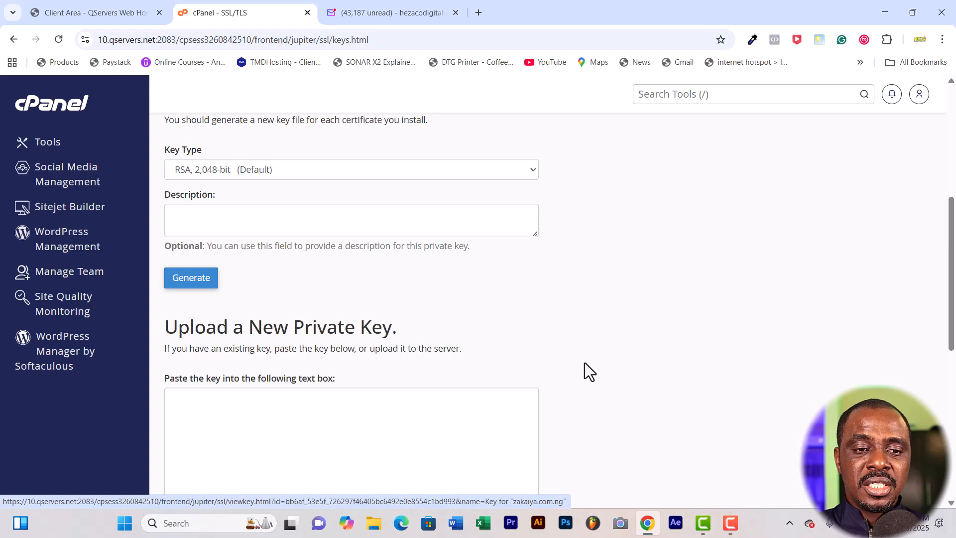
left_click(193, 282)
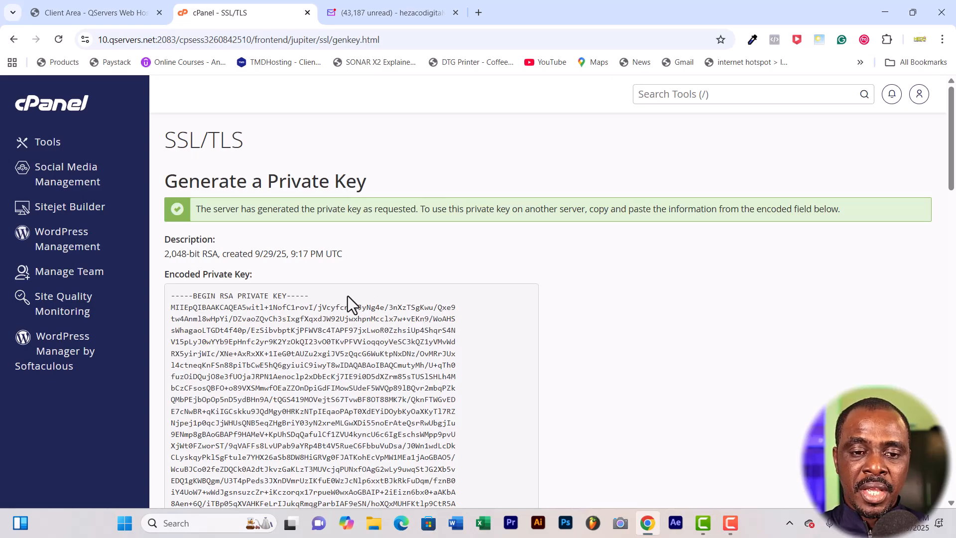
Step: Examine the encoded and decoded text of the newly generated private key
scroll(394, 347, "down", 2)
scroll(395, 348, "down", 20)
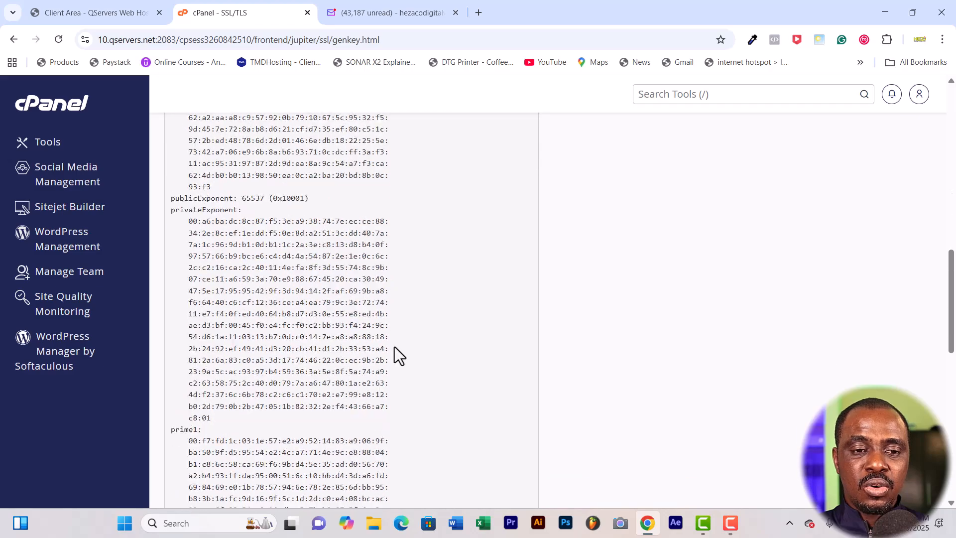
scroll(394, 348, "down", 2)
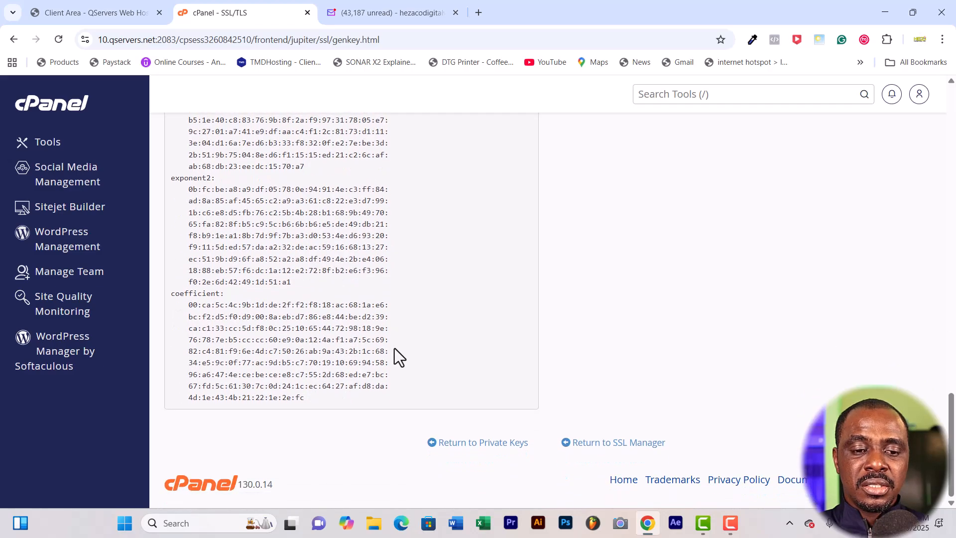
scroll(446, 385, "up", 20)
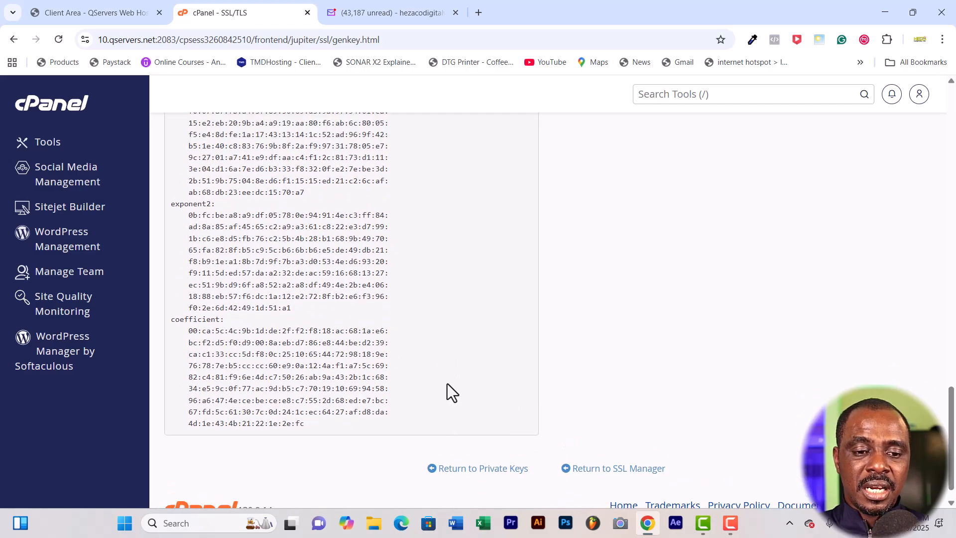
scroll(448, 383, "up", 3)
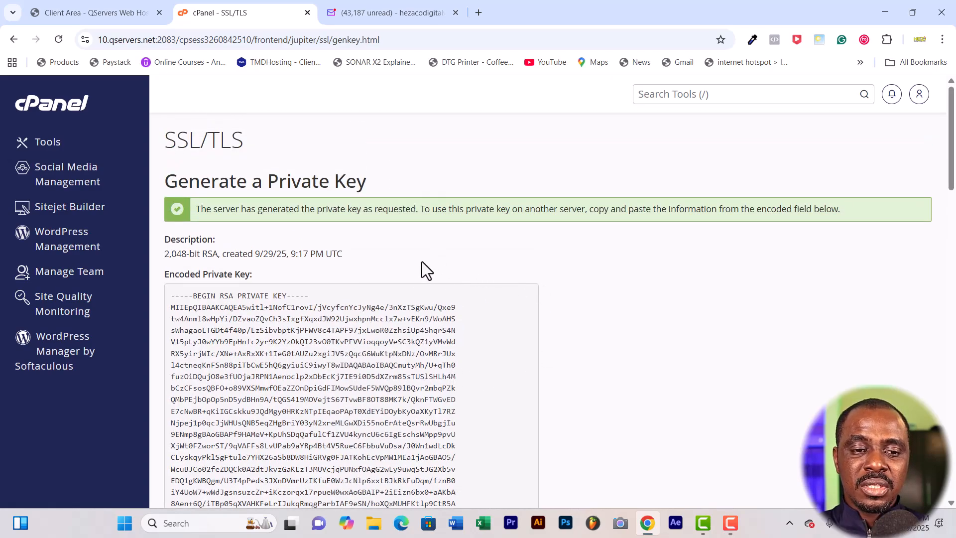
scroll(557, 261, "down", 20)
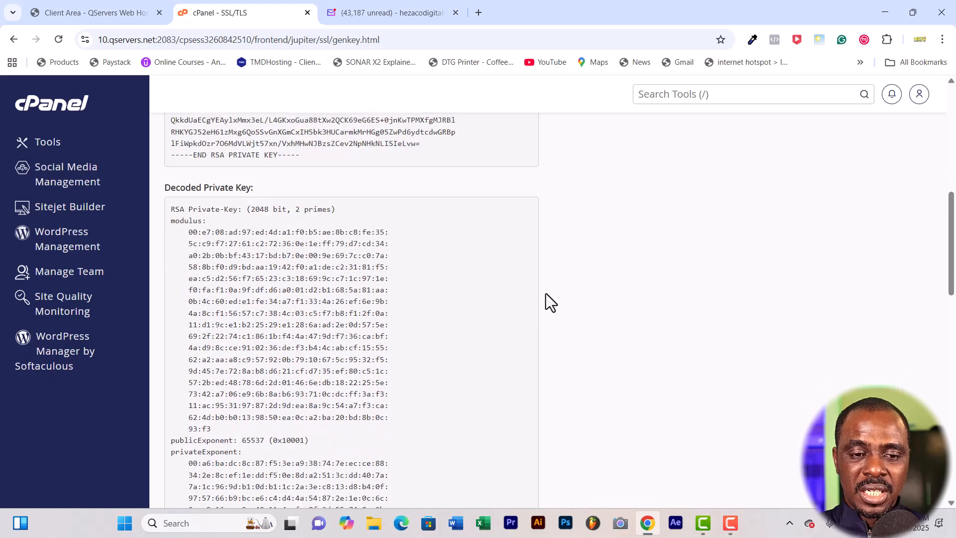
scroll(545, 294, "down", 2)
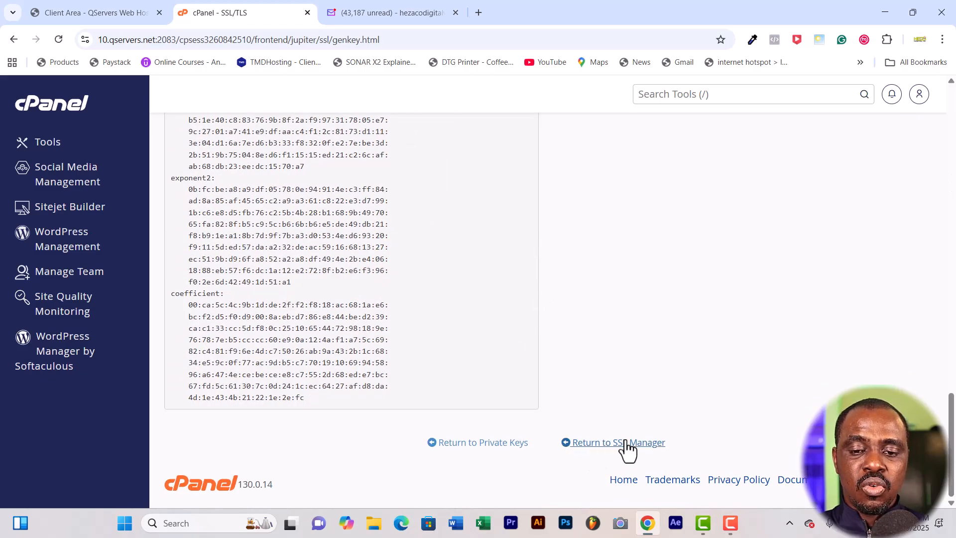
Step: Return to the SSL Manager and open the management page for SSL sites
left_click(599, 446)
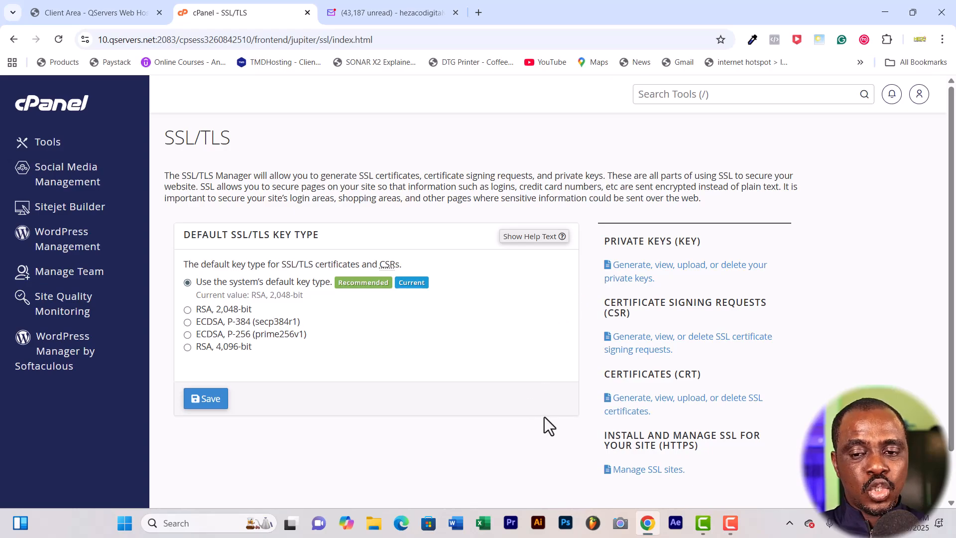
scroll(545, 417, "down", 1)
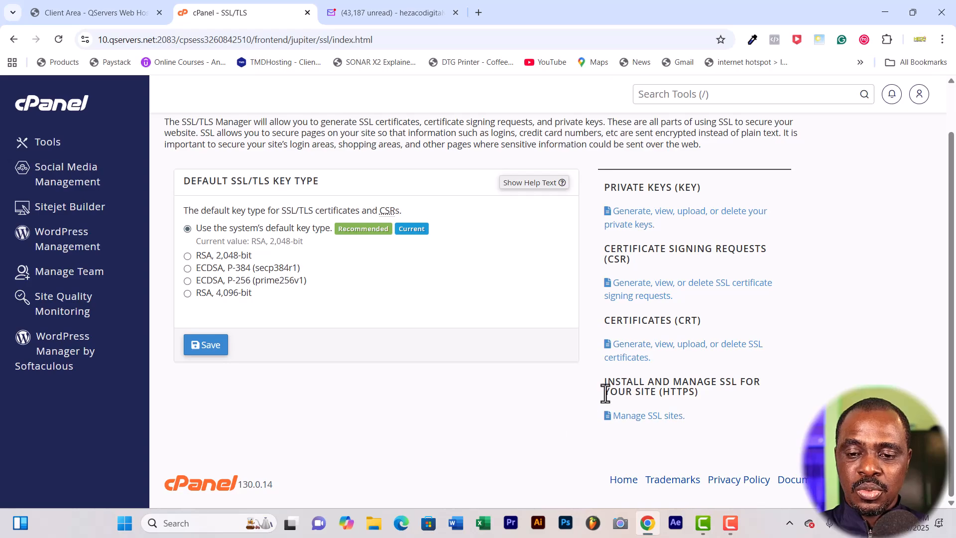
left_click(635, 420)
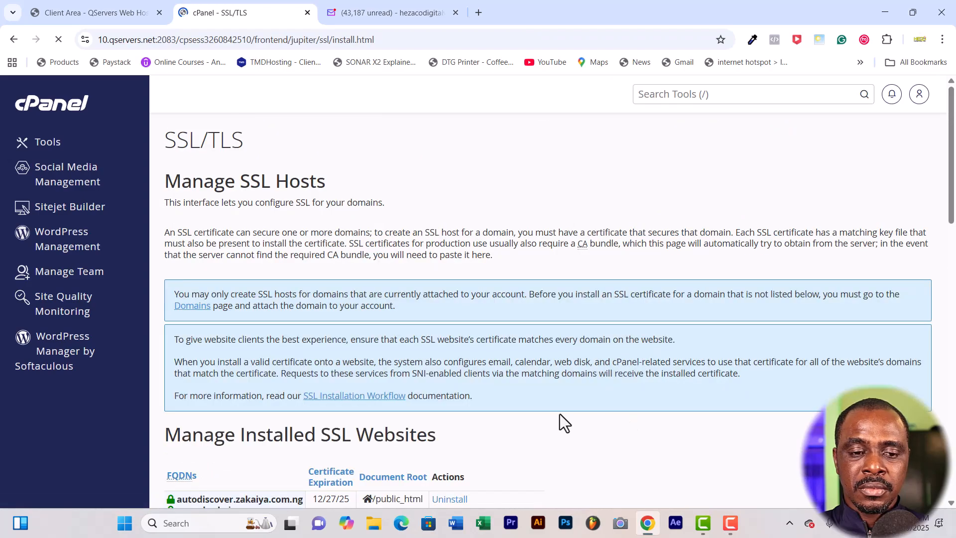
Step: Select zakaiya.com.ng as the domain for the SSL website and autofill its certificate, private key and CA bundle
scroll(509, 386, "down", 10)
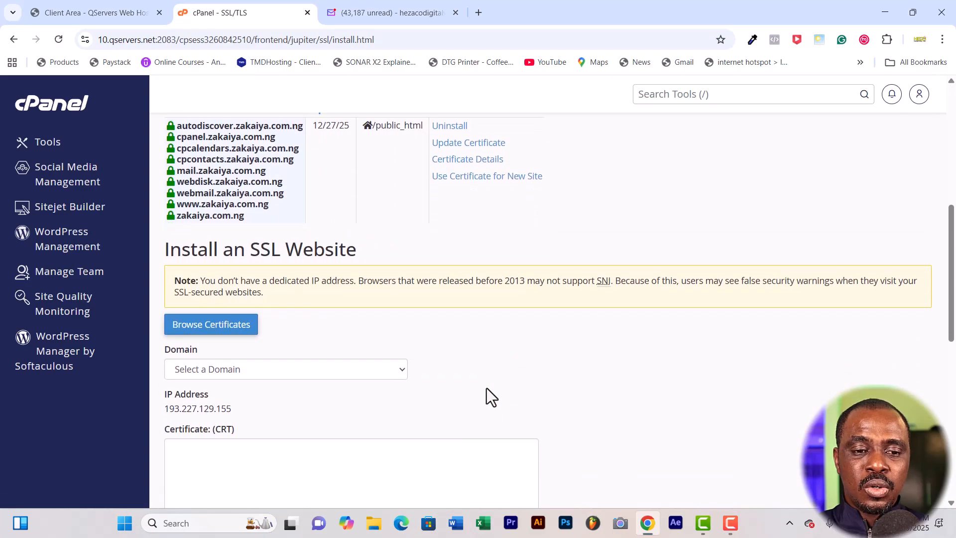
scroll(481, 390, "down", 8)
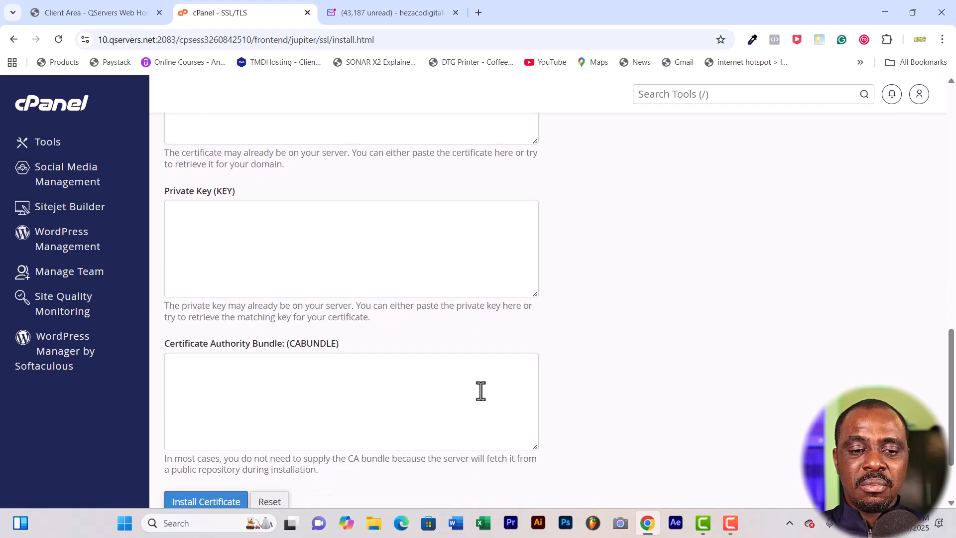
scroll(481, 390, "up", 7)
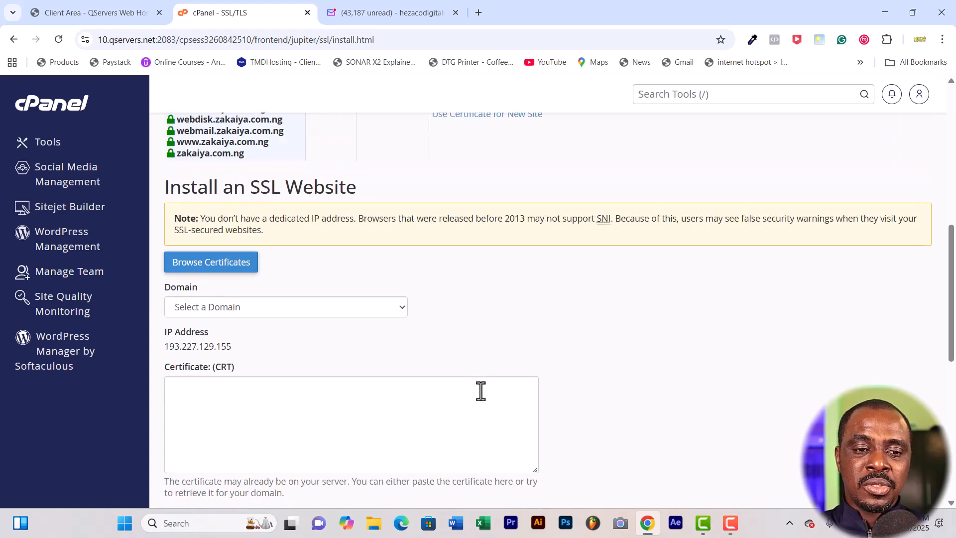
left_click(402, 305)
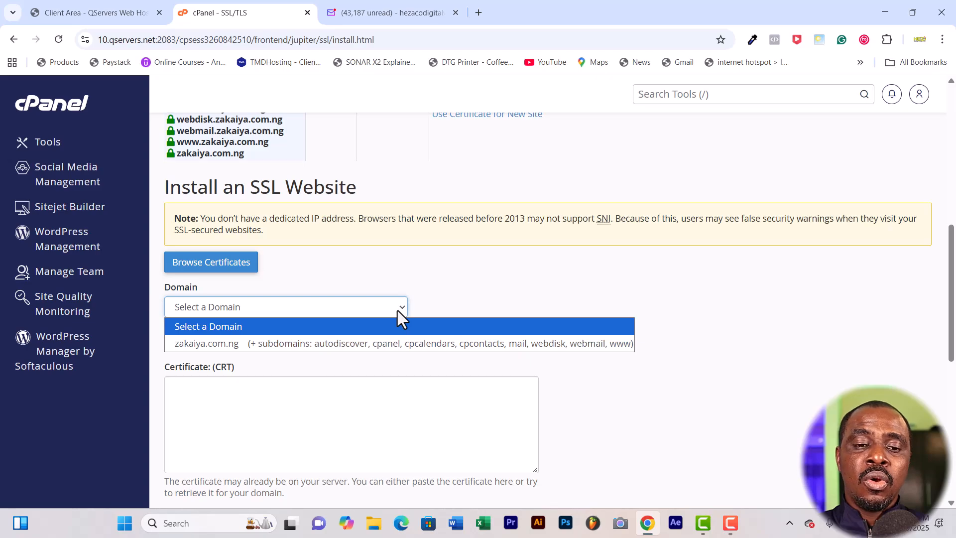
left_click(369, 343)
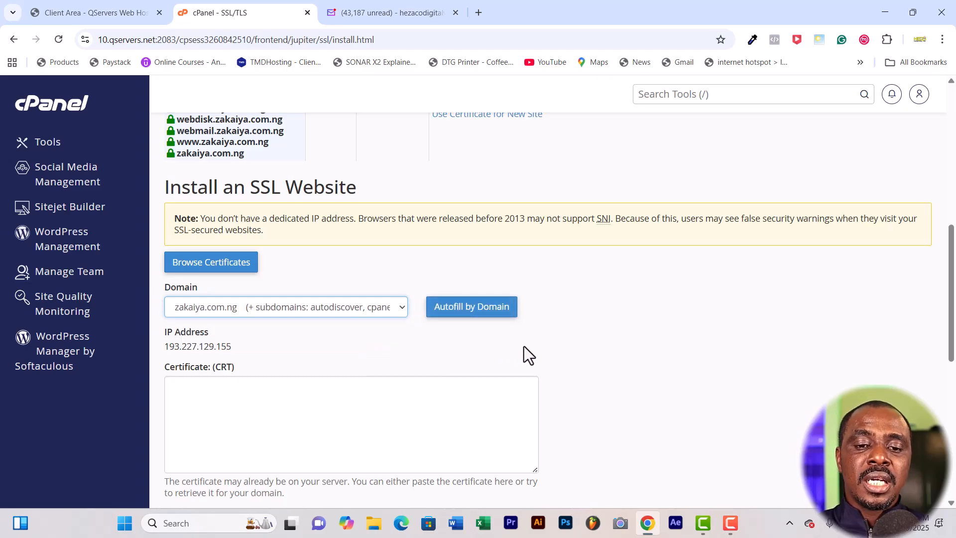
left_click(442, 311)
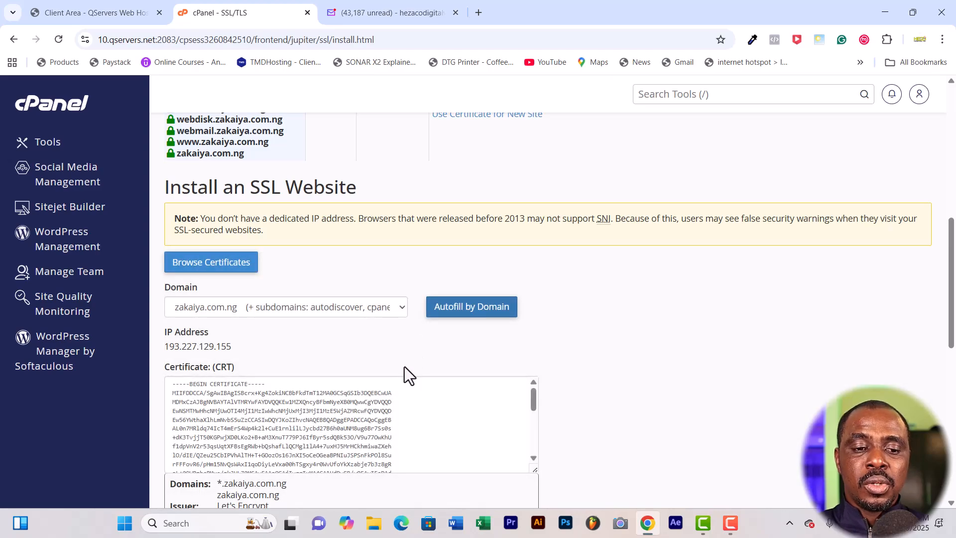
Step: Install the autofilled SSL certificate for zakaiya.com.ng and dismiss the installation message
scroll(404, 368, "down", 3)
scroll(405, 366, "down", 1)
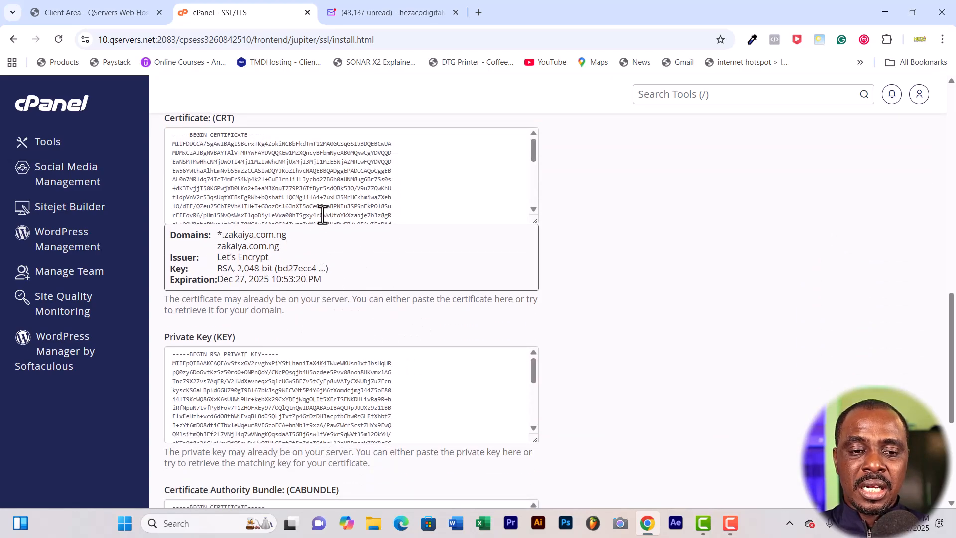
scroll(394, 343, "down", 4)
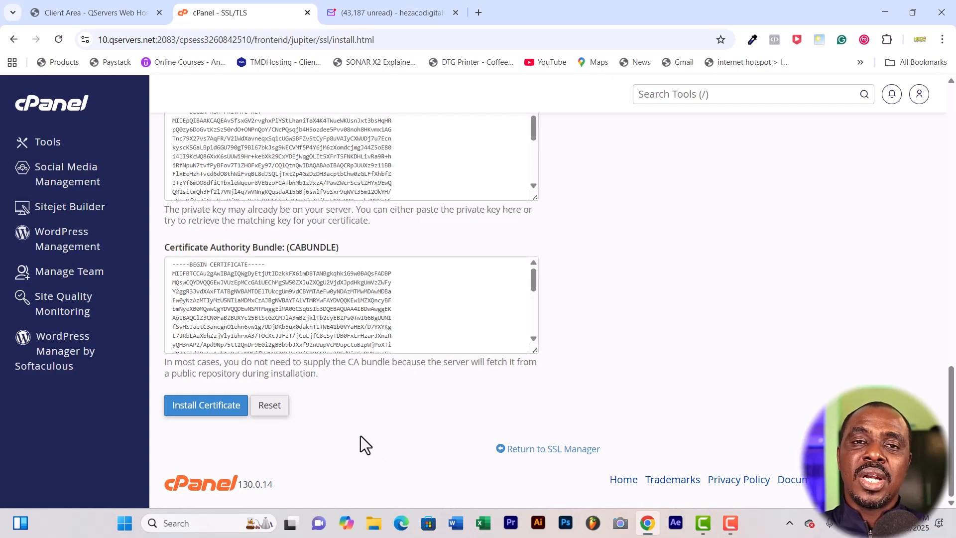
left_click(198, 408)
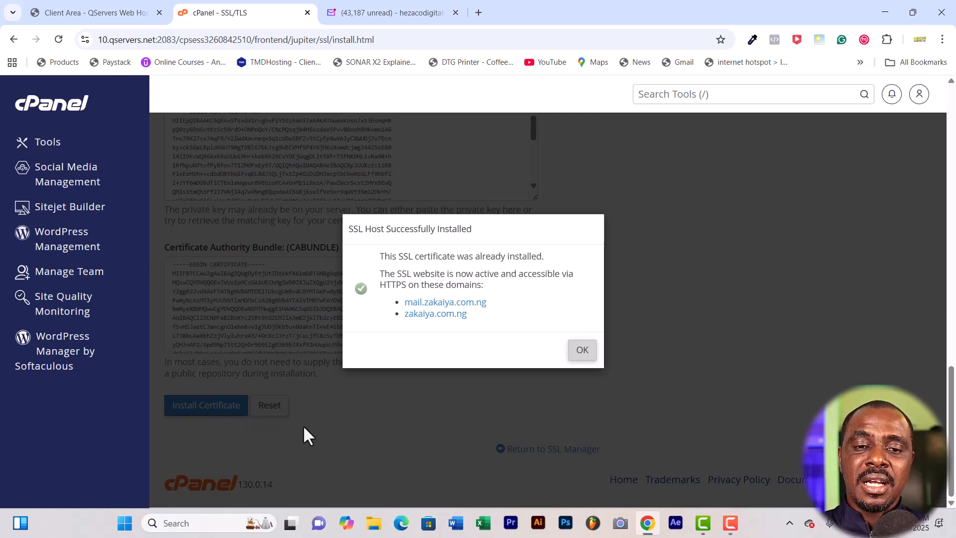
left_click(581, 350)
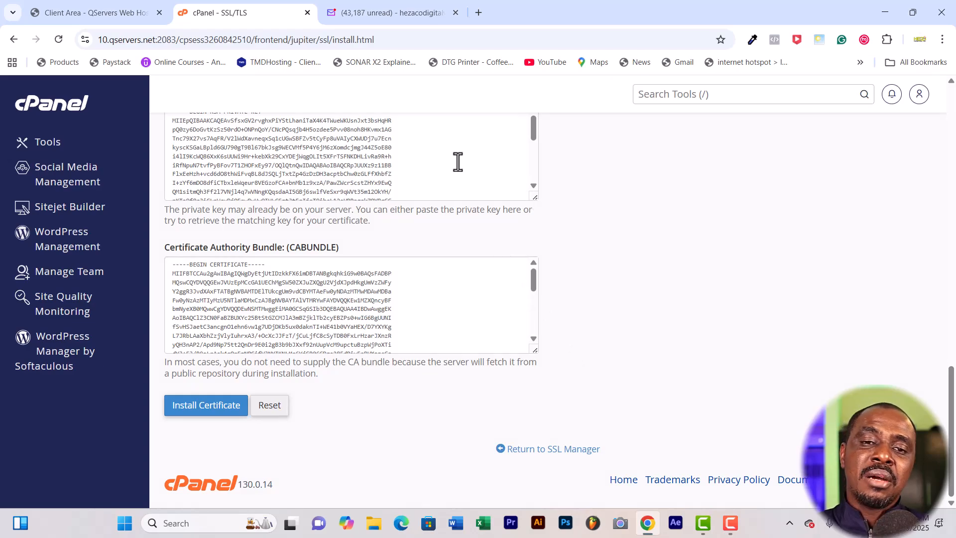
Step: Open zakaiya.com.ng in a new browser tab and display its site information to check the connection security
left_click(479, 13)
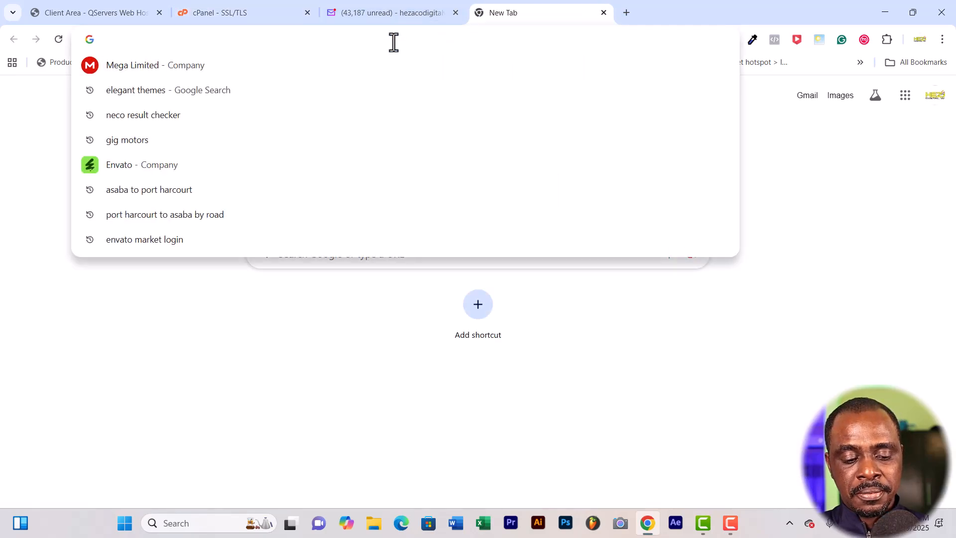
type("za")
left_click(331, 67)
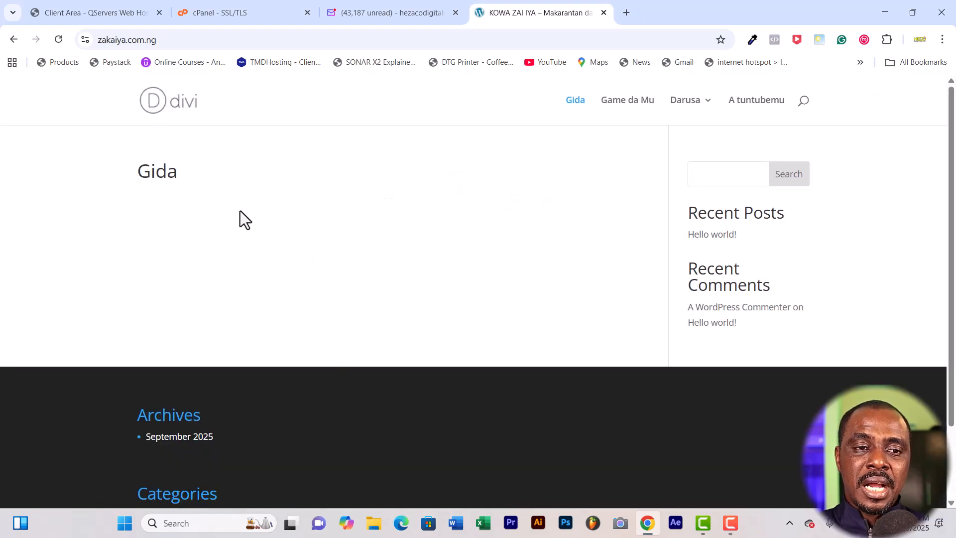
left_click(85, 41)
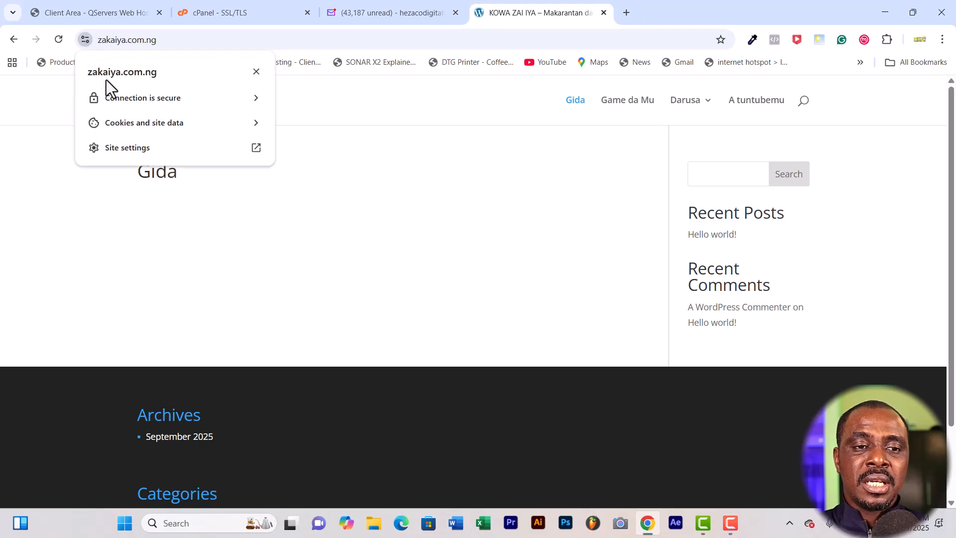